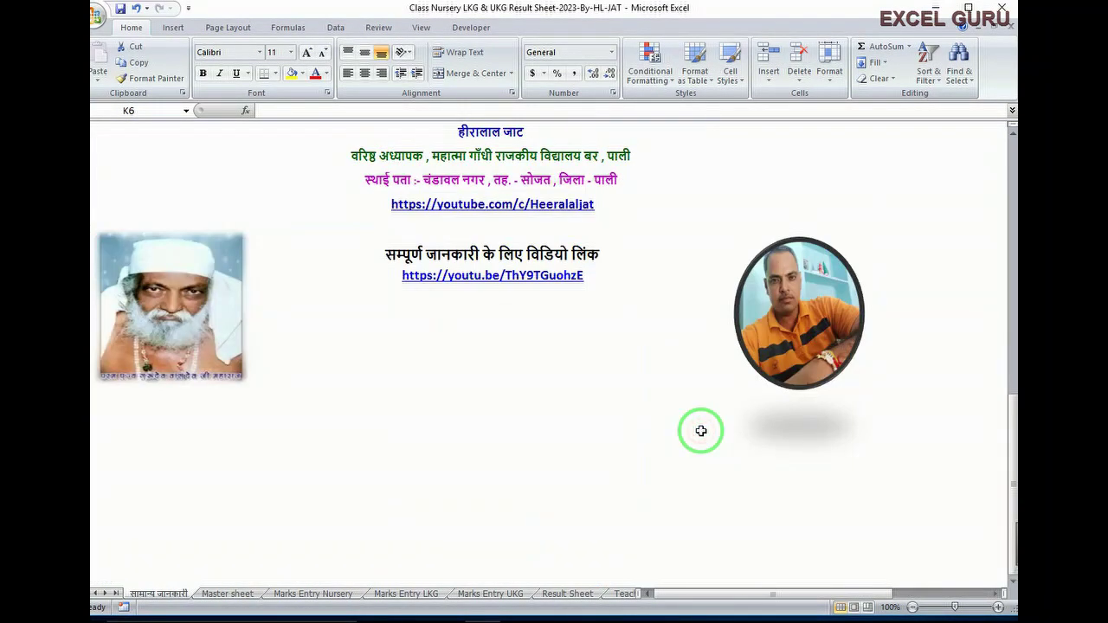
# - Scroll back up through the subject maximum-mark tables and the A+ to E grade bands
pyautogui.moveTo(682, 407); pyautogui.dragTo(443, 473)
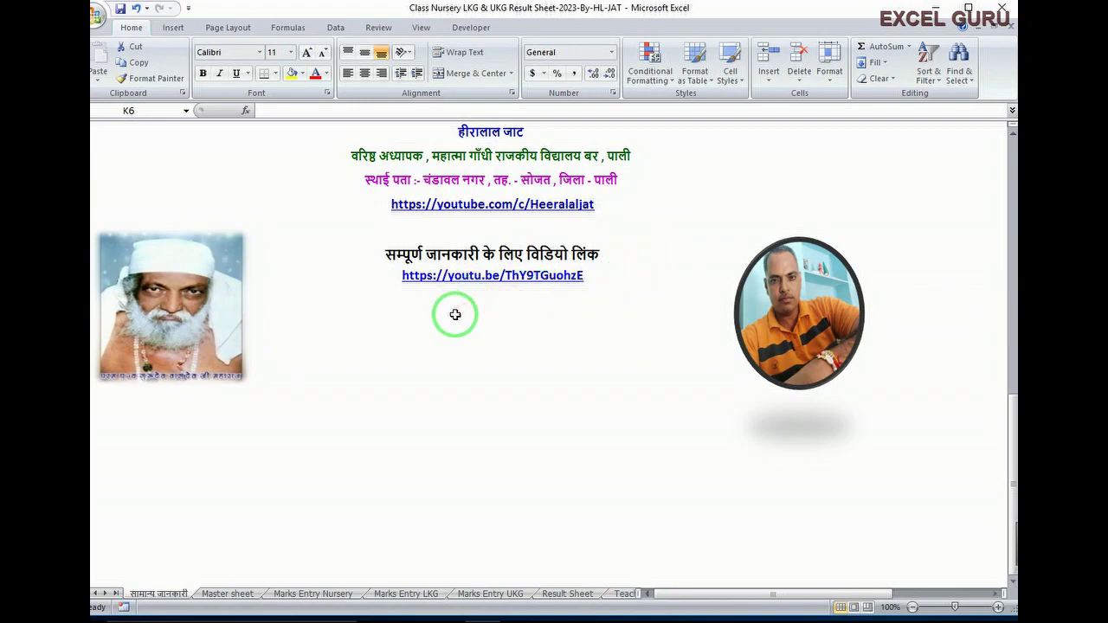
pyautogui.scroll(10, 232, 526)
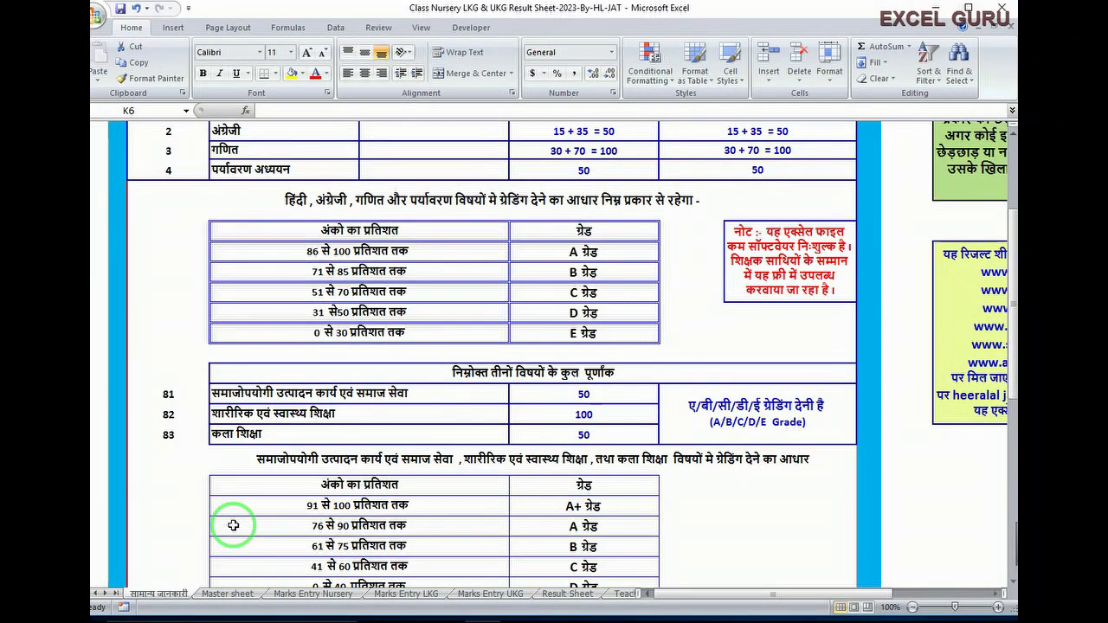
pyautogui.scroll(2, 521, 489)
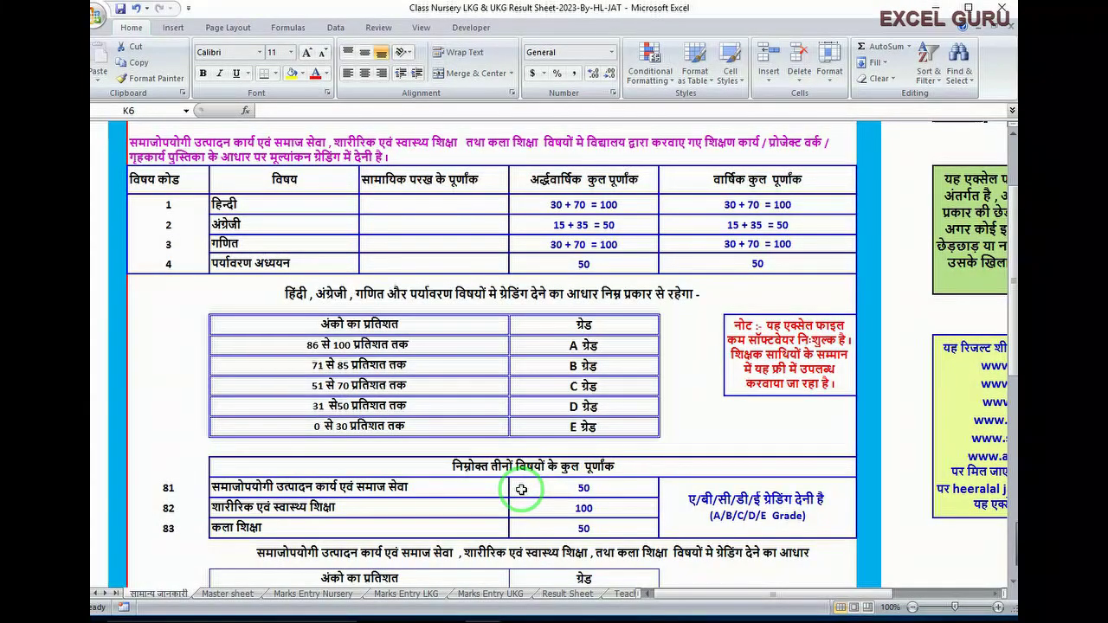
pyautogui.click(236, 594)
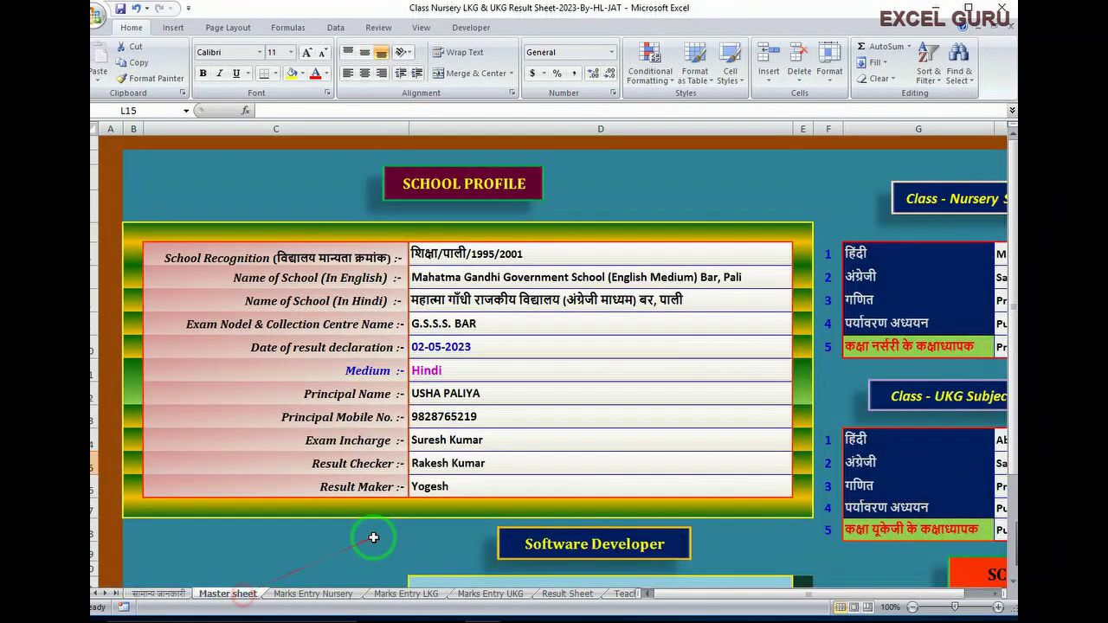
pyautogui.moveTo(742, 598)
pyautogui.mouseDown()
pyautogui.moveTo(762, 599)
pyautogui.moveTo(730, 596)
pyautogui.mouseUp()
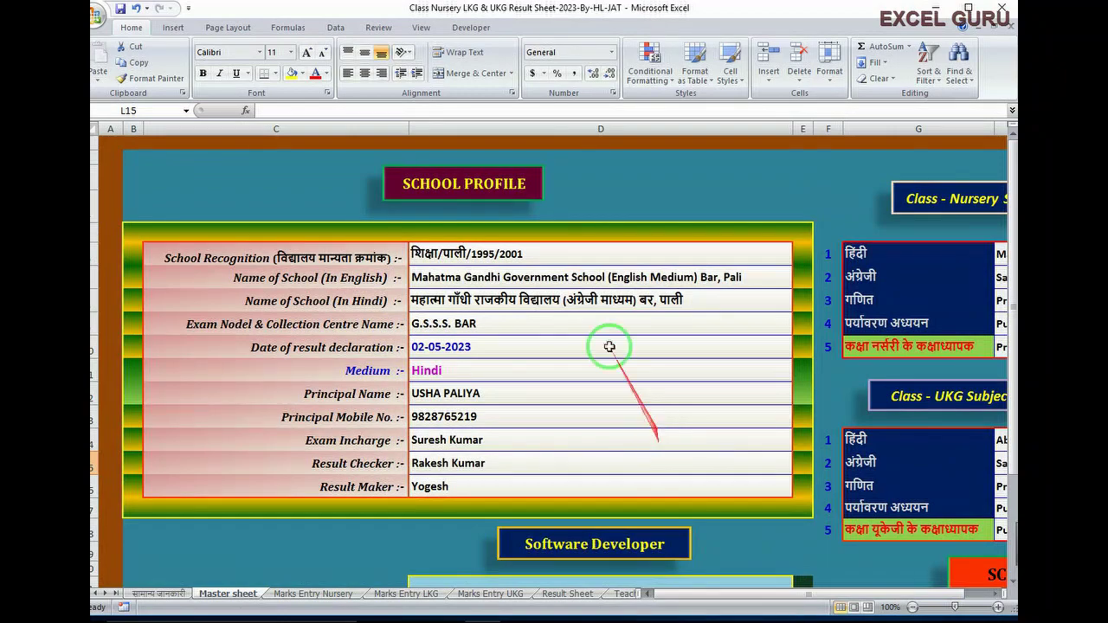
pyautogui.click(527, 298)
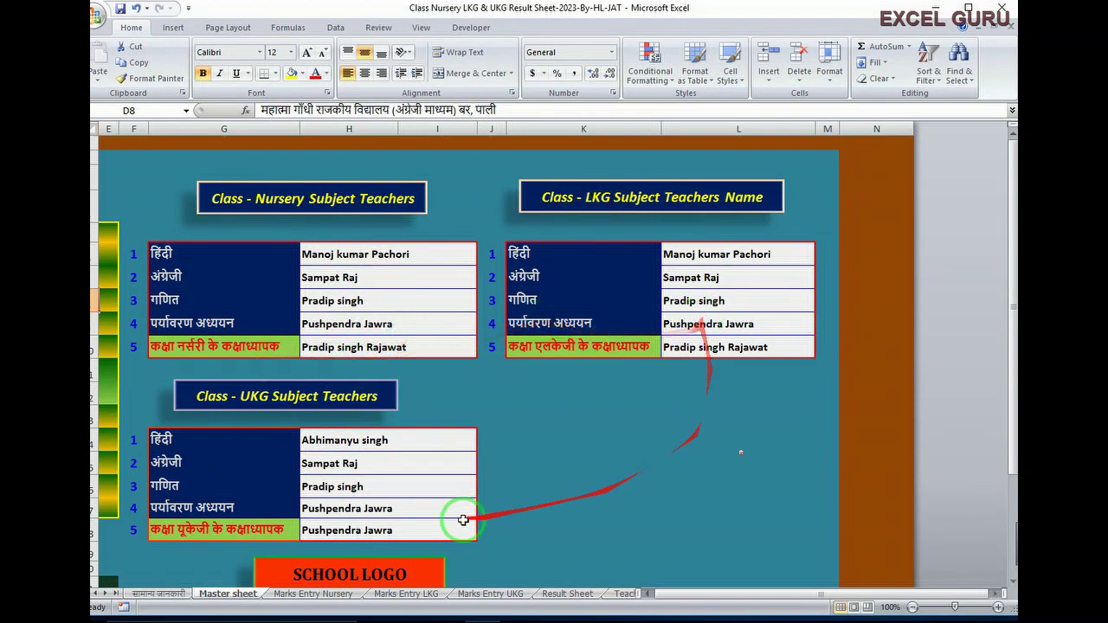
pyautogui.scroll(-1, 466, 484)
pyautogui.scroll(-3, 468, 454)
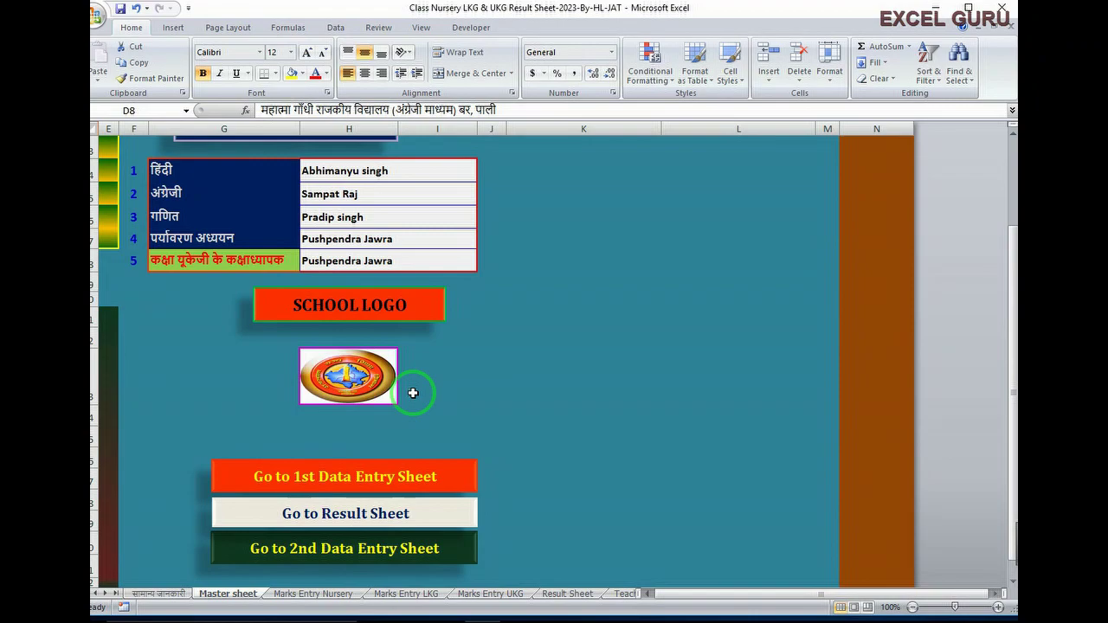
pyautogui.rightClick(362, 378)
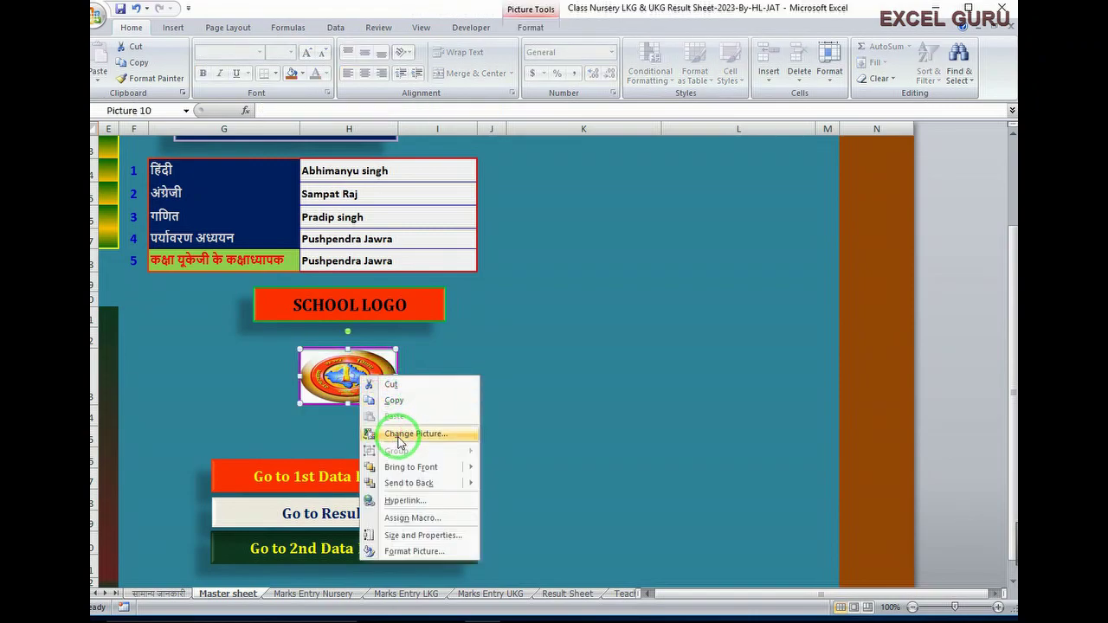
pyautogui.click(400, 434)
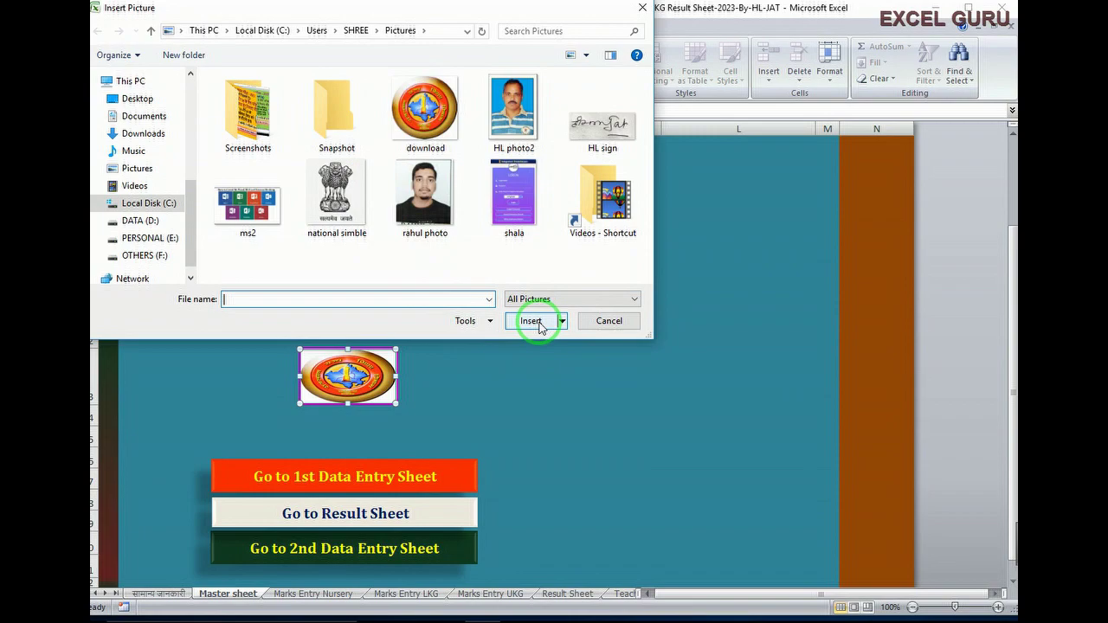
pyautogui.click(612, 322)
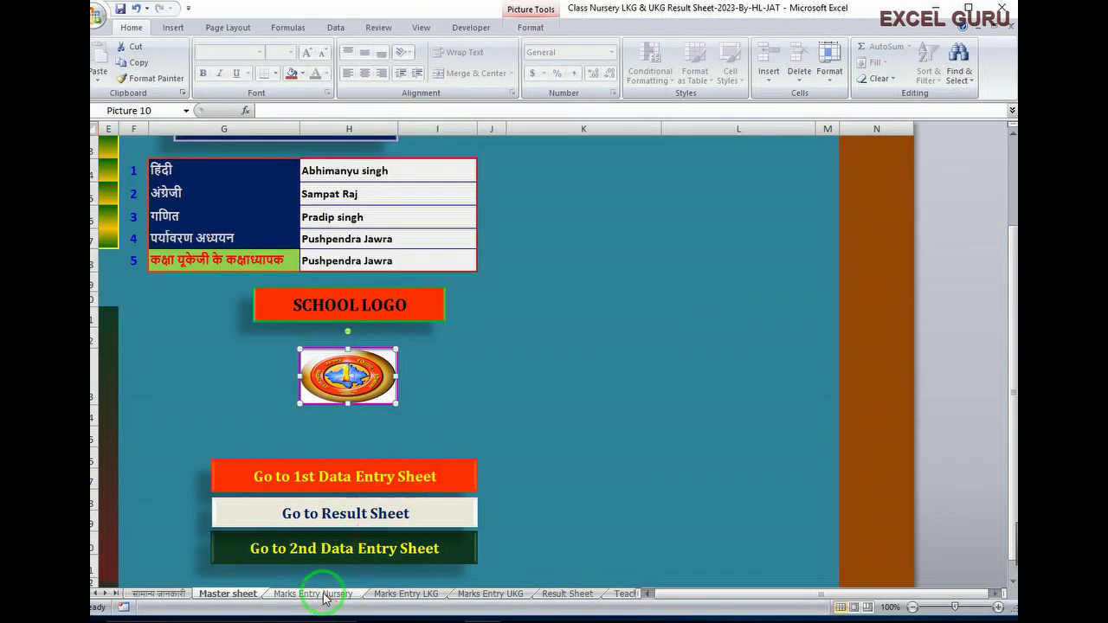
pyautogui.click(322, 595)
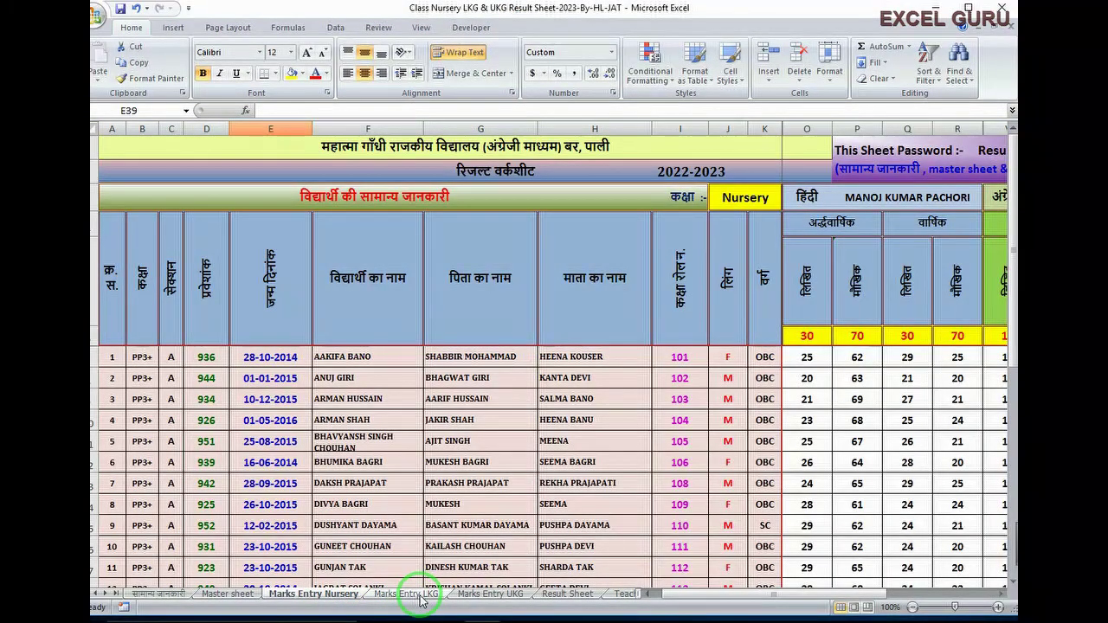
# - Look through the LKG and UKG marks-entry sheets, finishing on the Result Sheet
pyautogui.click(414, 594)
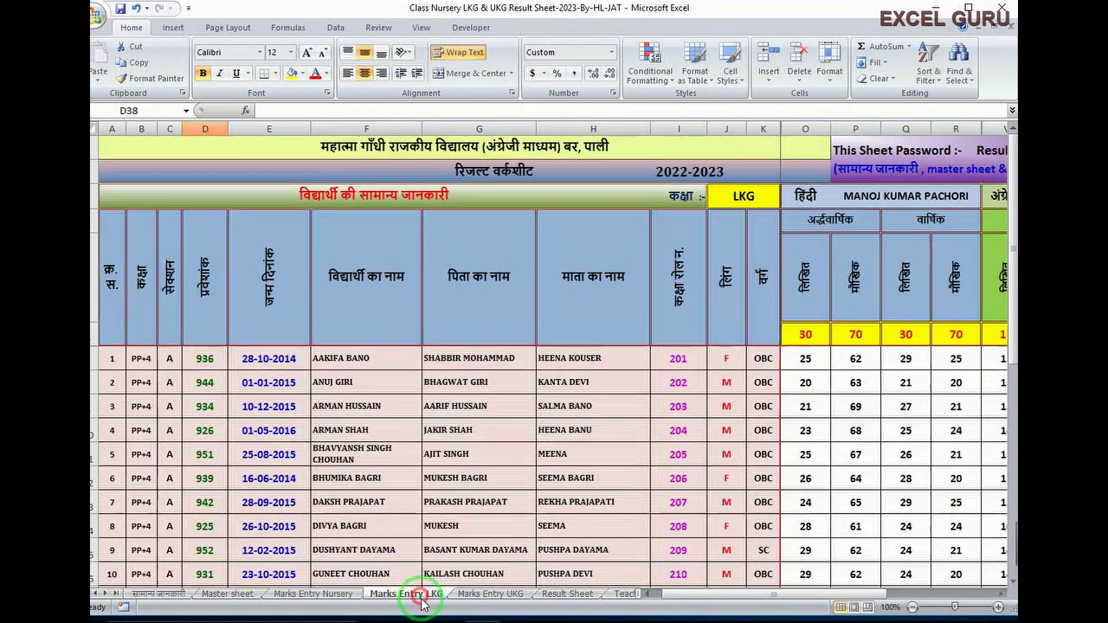
pyautogui.click(491, 595)
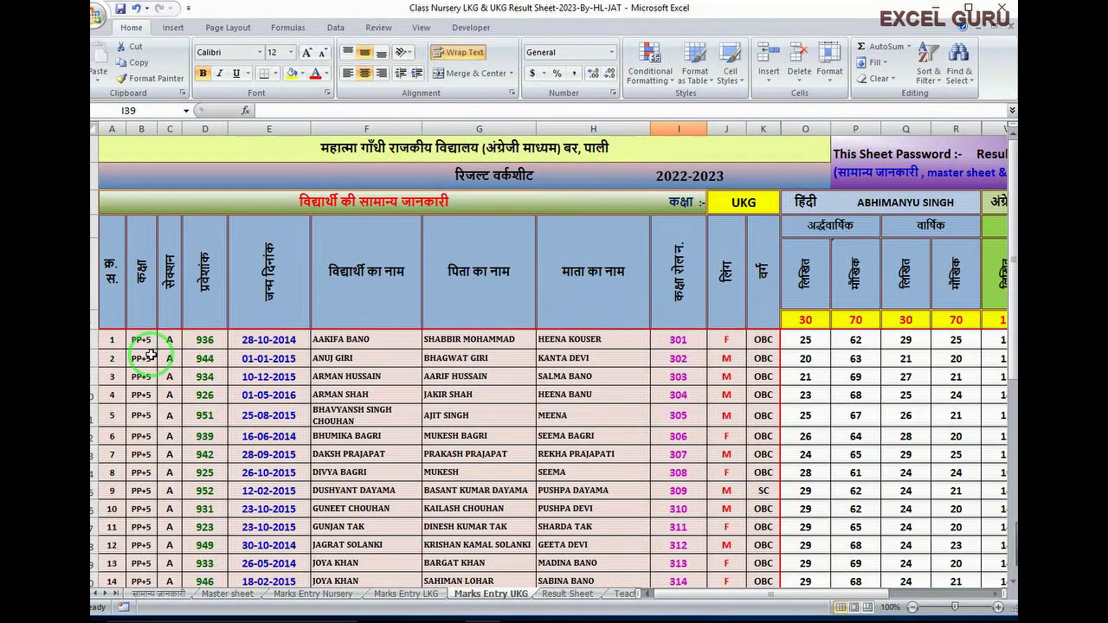
pyautogui.click(559, 595)
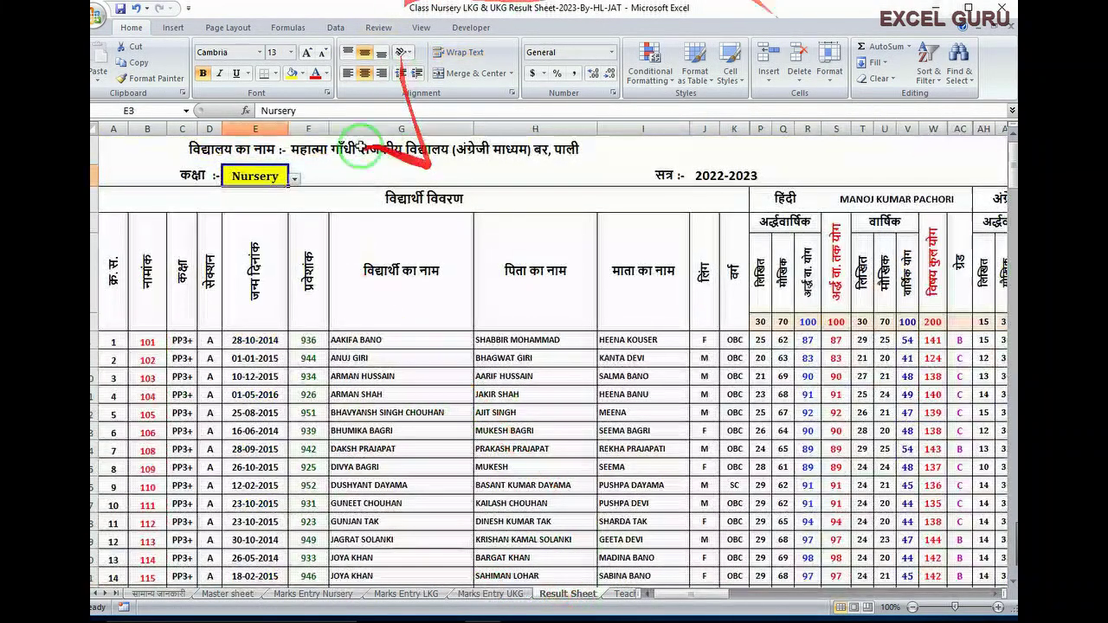
# - Set the Result Sheet's E3 class to LKG, then view the Teacher & Cat. Wise Result sheet
pyautogui.click(296, 181)
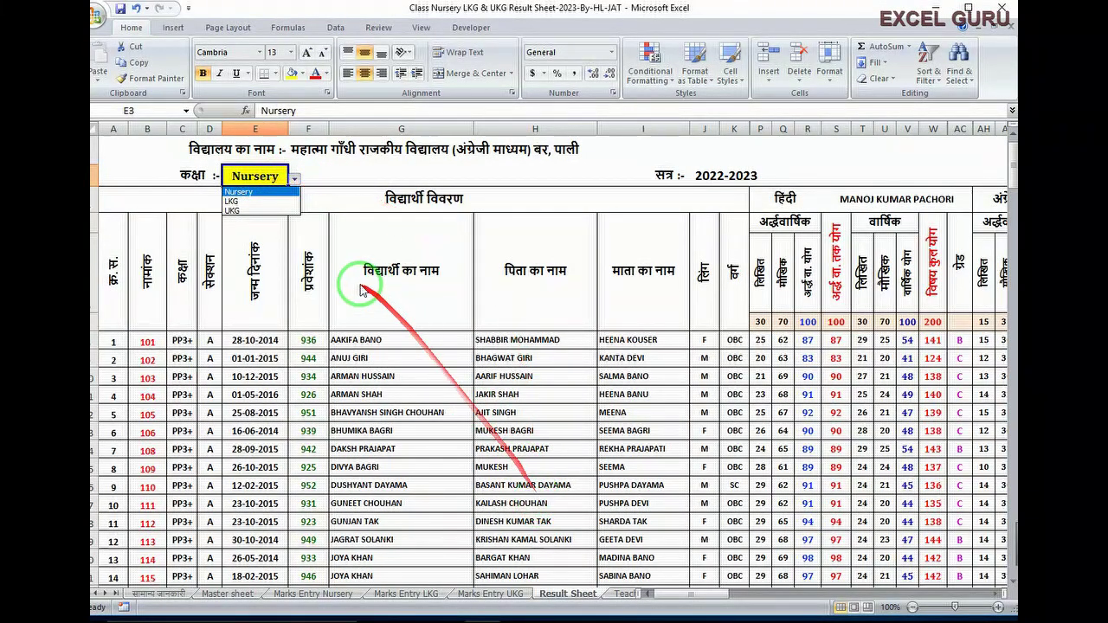
pyautogui.click(234, 204)
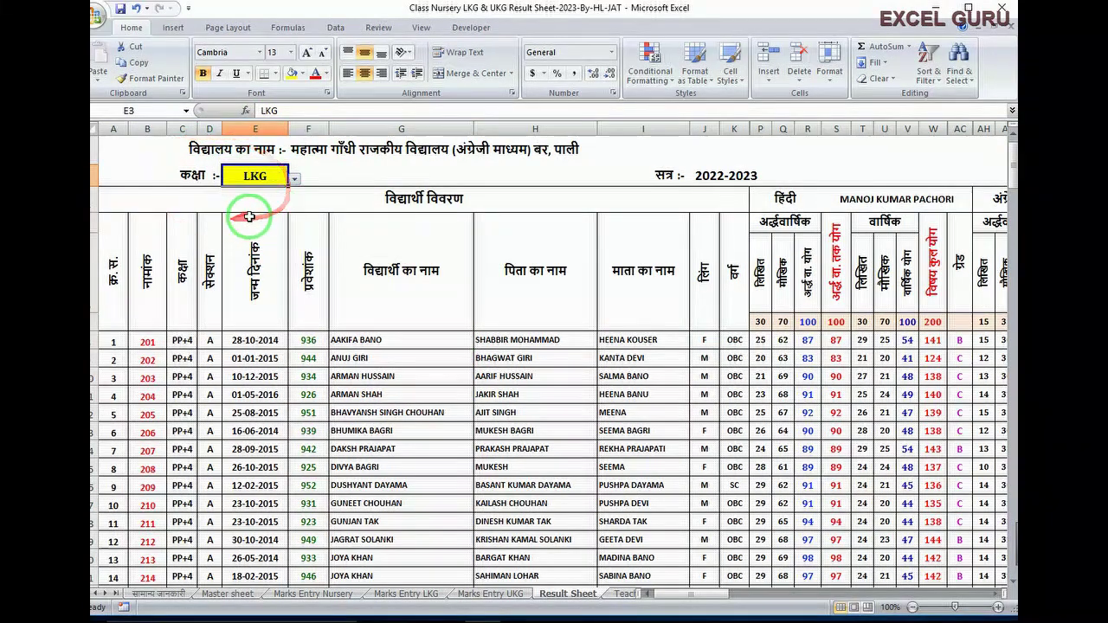
pyautogui.click(295, 178)
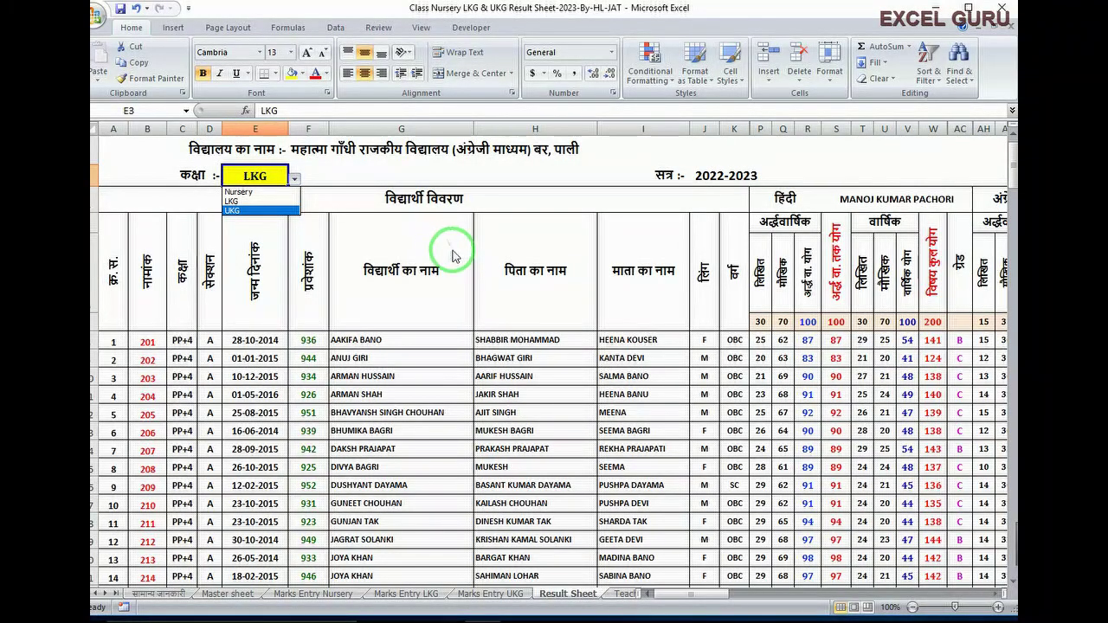
pyautogui.click(625, 594)
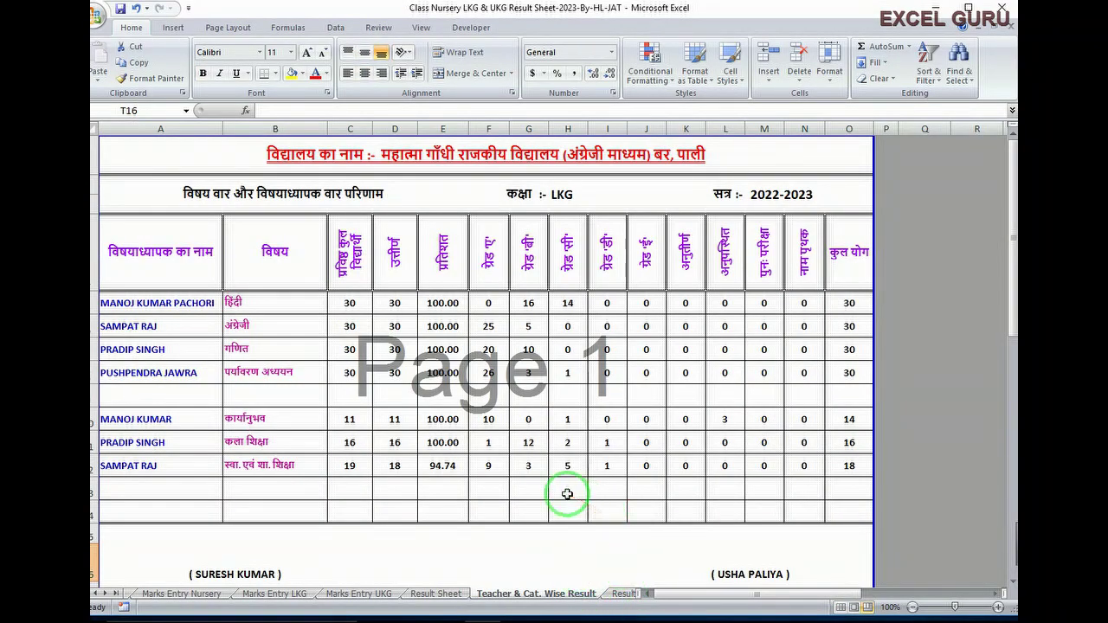
# - Scroll the teacher-wise results, then view Result Aggregate and the Full Marksheet report card
pyautogui.scroll(-5, 568, 492)
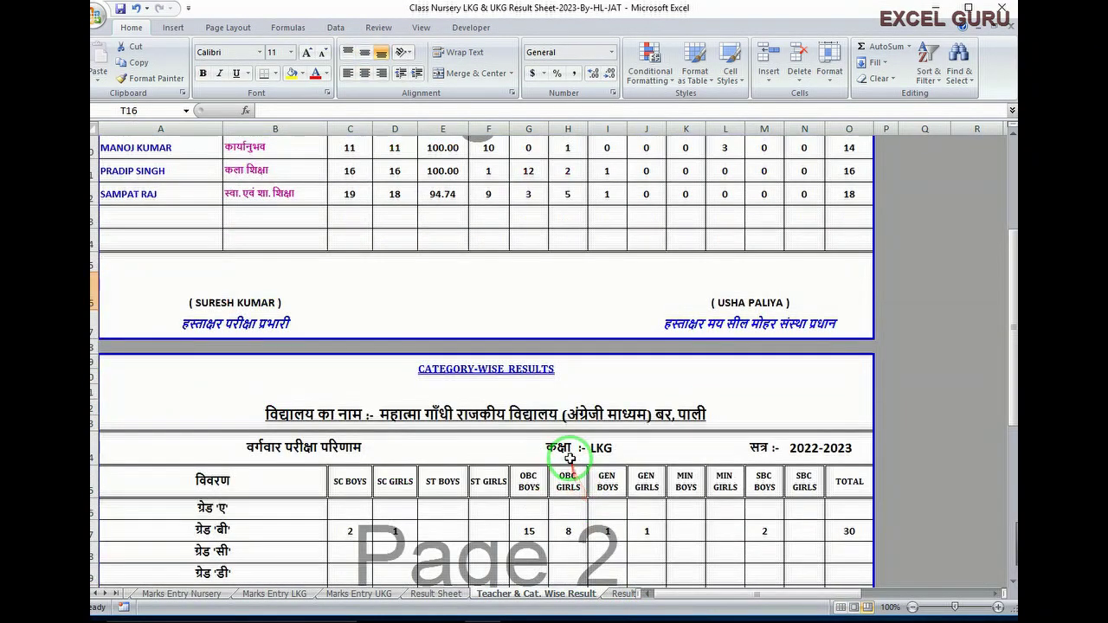
pyautogui.scroll(-1, 563, 461)
pyautogui.scroll(3, 564, 462)
pyautogui.scroll(3, 580, 502)
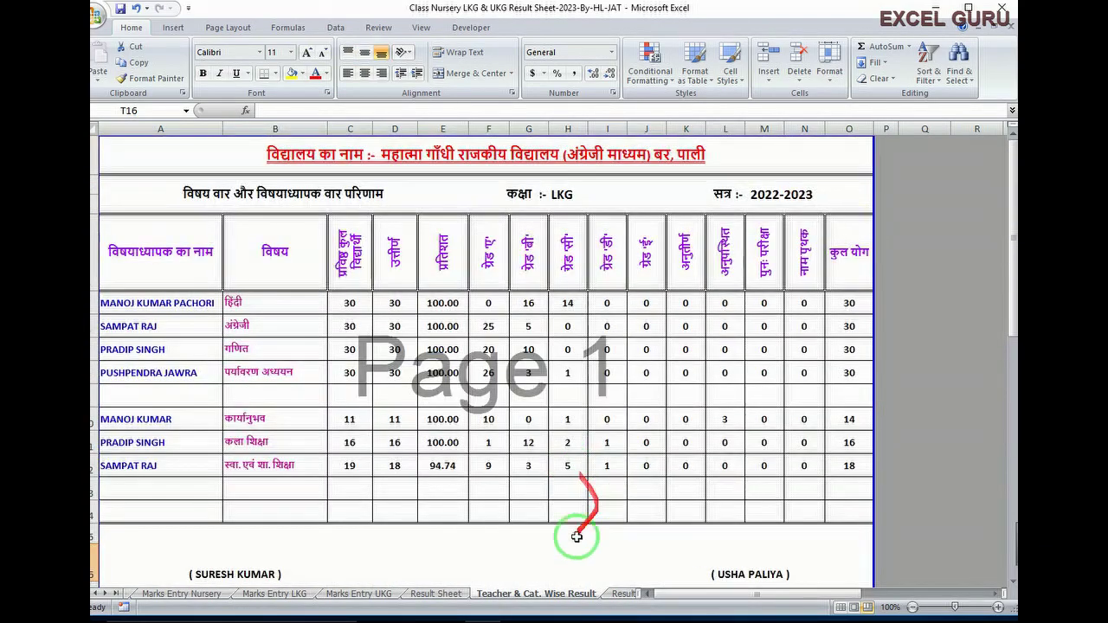
pyautogui.click(623, 595)
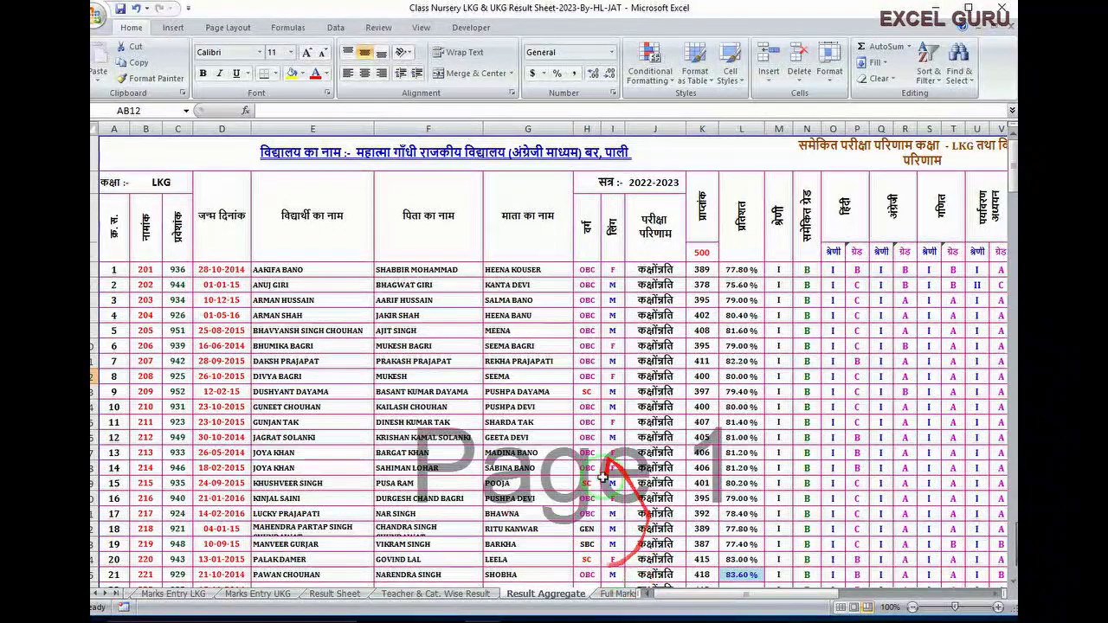
pyautogui.click(625, 595)
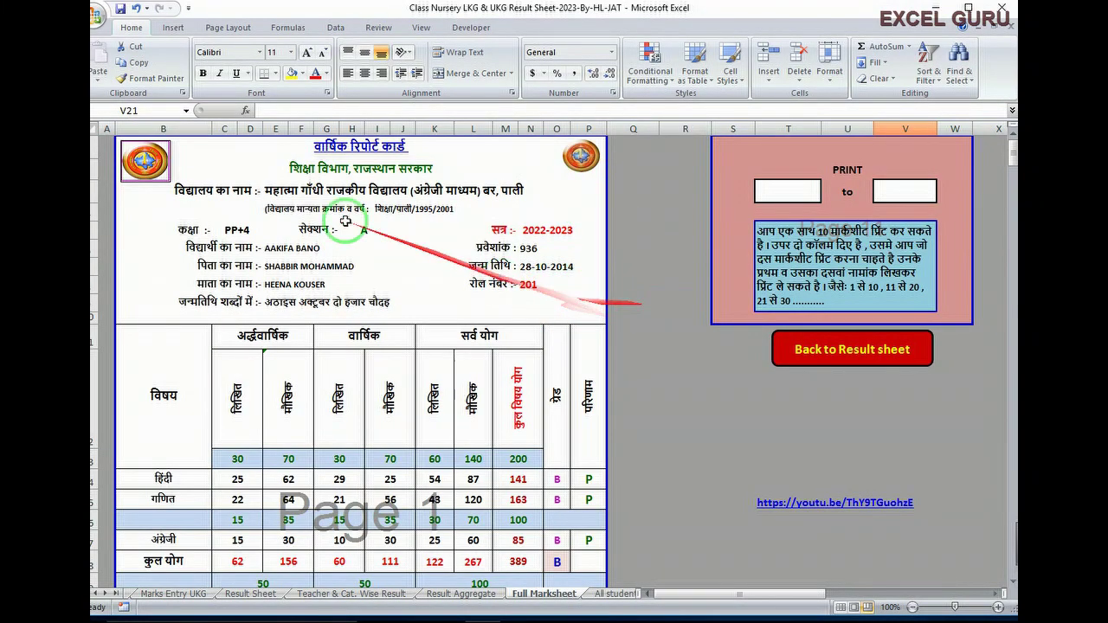
pyautogui.click(154, 179)
pyautogui.moveTo(158, 191)
pyautogui.mouseDown()
pyautogui.moveTo(594, 163)
pyautogui.moveTo(580, 245)
pyautogui.moveTo(572, 179)
pyautogui.moveTo(589, 181)
pyautogui.moveTo(589, 159)
pyautogui.mouseUp()
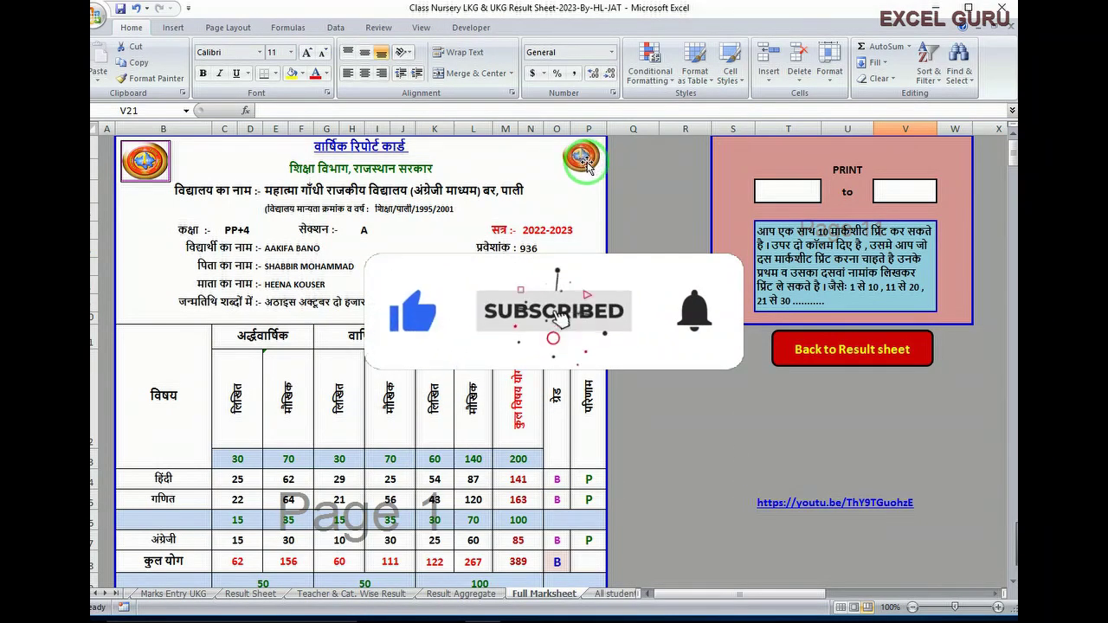
pyautogui.moveTo(587, 165); pyautogui.dragTo(150, 188)
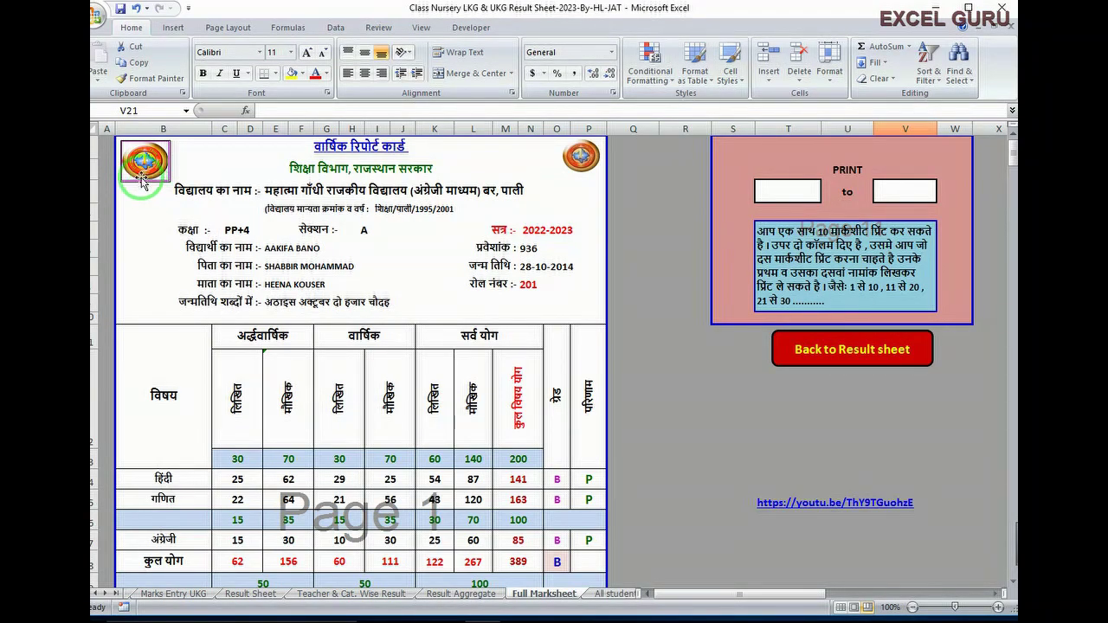
pyautogui.moveTo(150, 188)
pyautogui.mouseDown()
pyautogui.moveTo(176, 182)
pyautogui.moveTo(364, 338)
pyautogui.mouseUp()
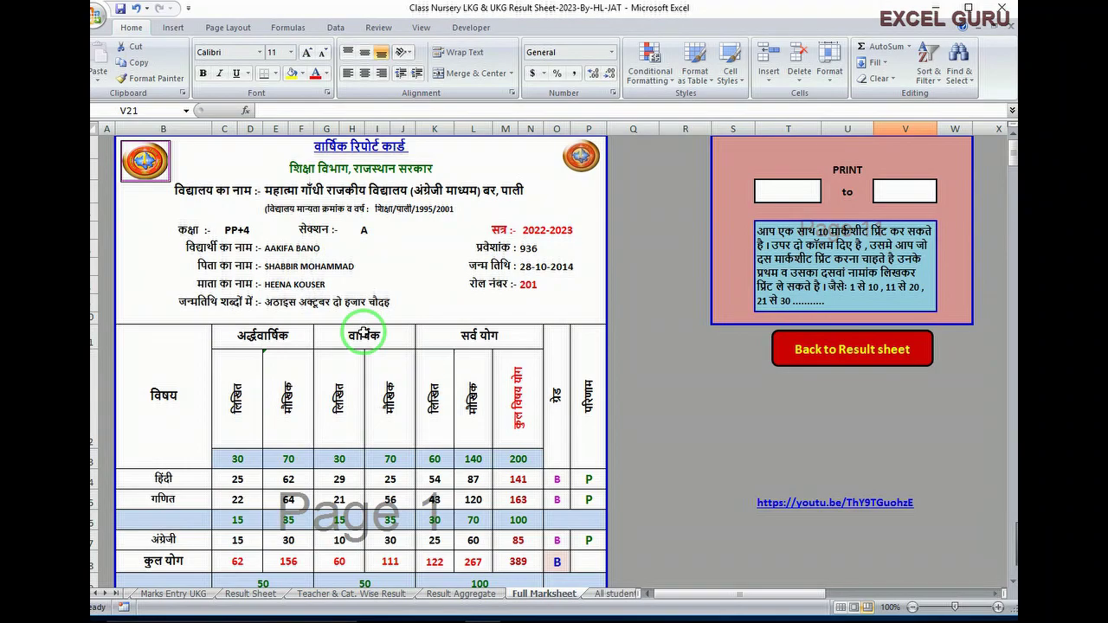
pyautogui.scroll(-1, 678, 504)
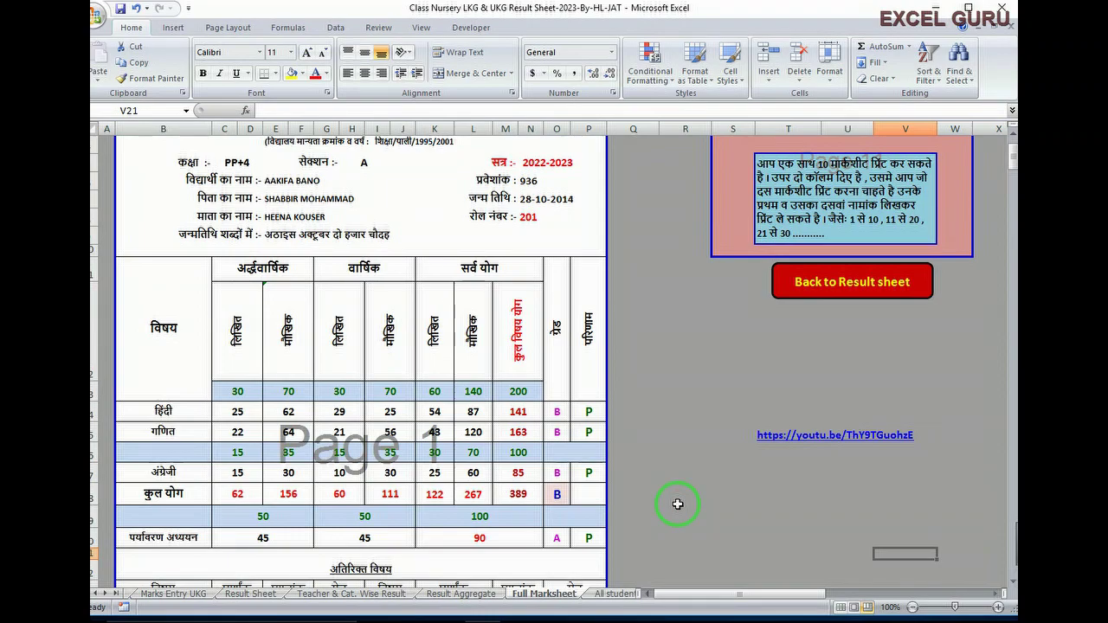
pyautogui.moveTo(719, 512); pyautogui.dragTo(433, 400)
pyautogui.scroll(-1, 464, 414)
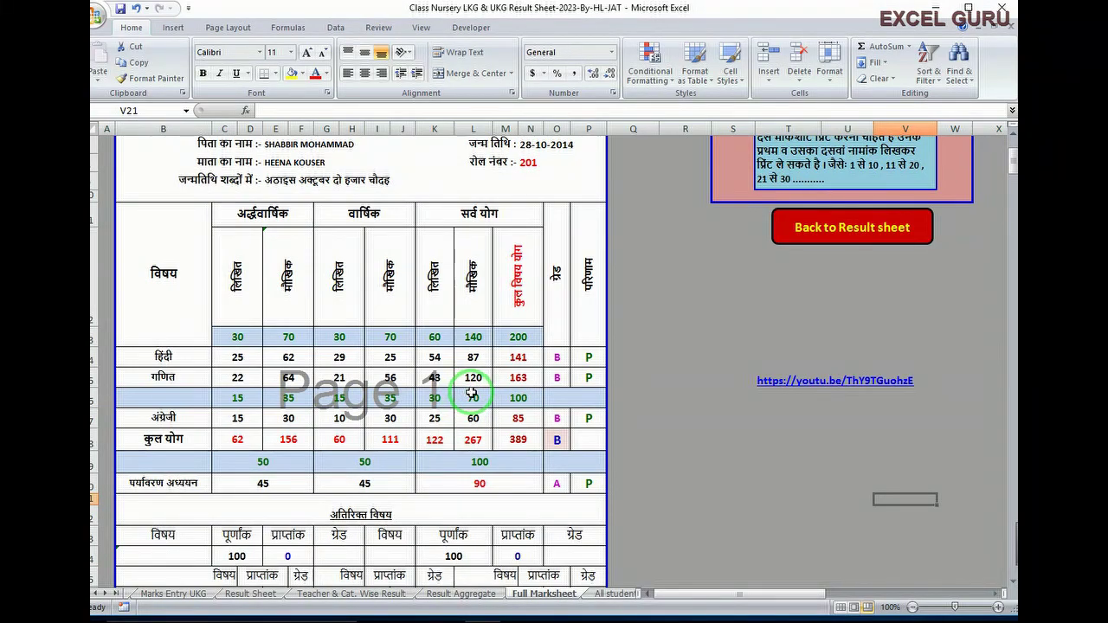
pyautogui.moveTo(471, 394); pyautogui.dragTo(457, 417)
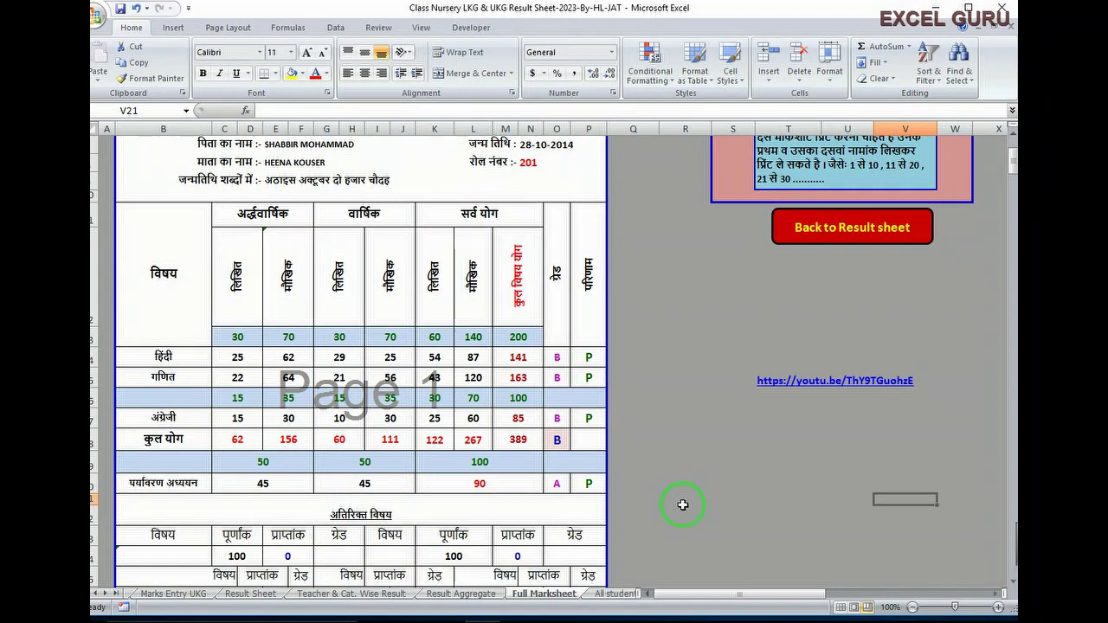
pyautogui.scroll(-1, 566, 491)
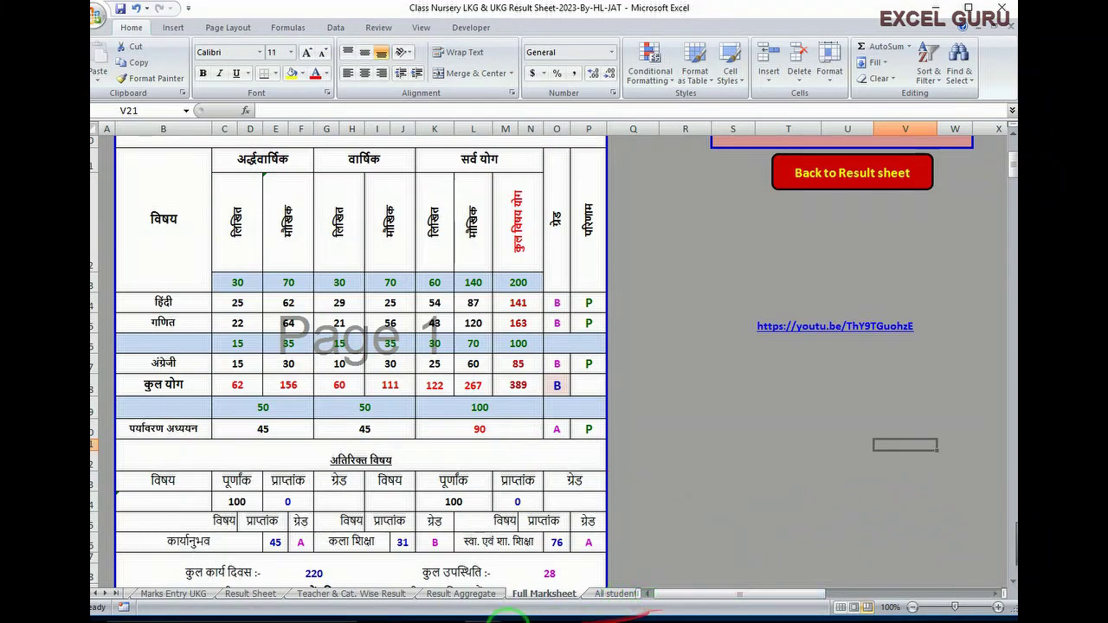
# - Scroll the sheet tabs back to reach and show the Marks Entry UKG sheet
pyautogui.click(99, 594)
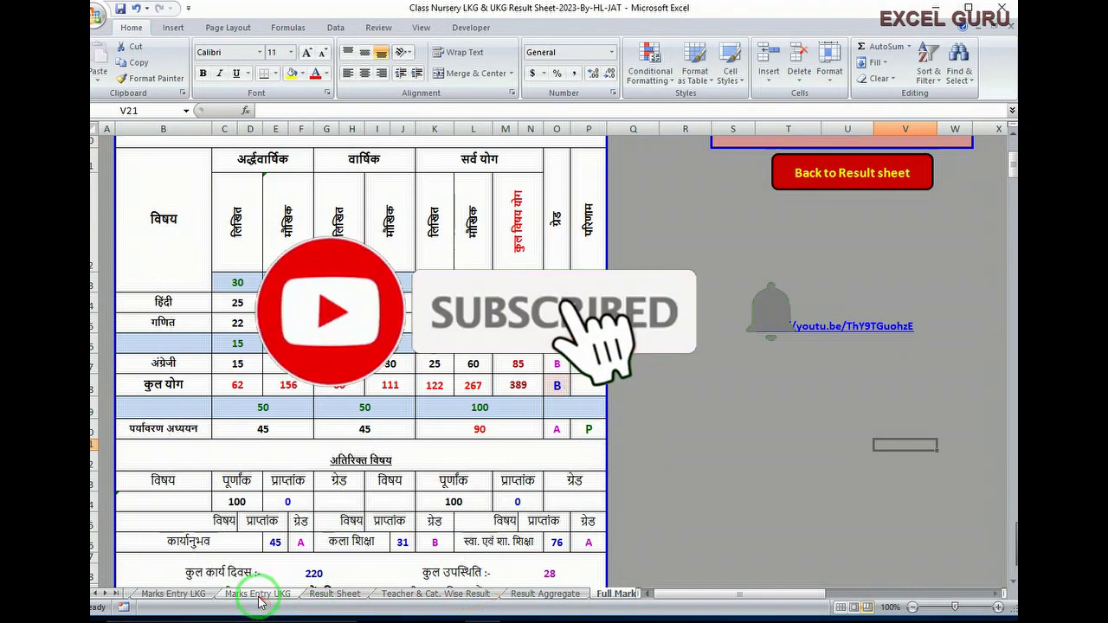
pyautogui.click(258, 595)
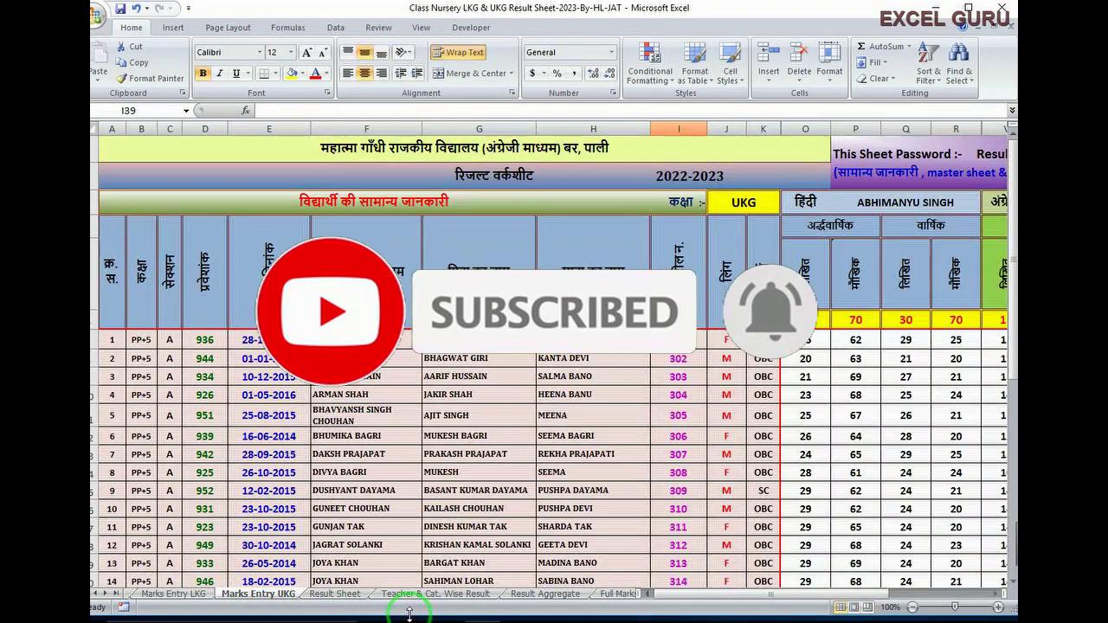
pyautogui.moveTo(475, 573); pyautogui.dragTo(530, 526)
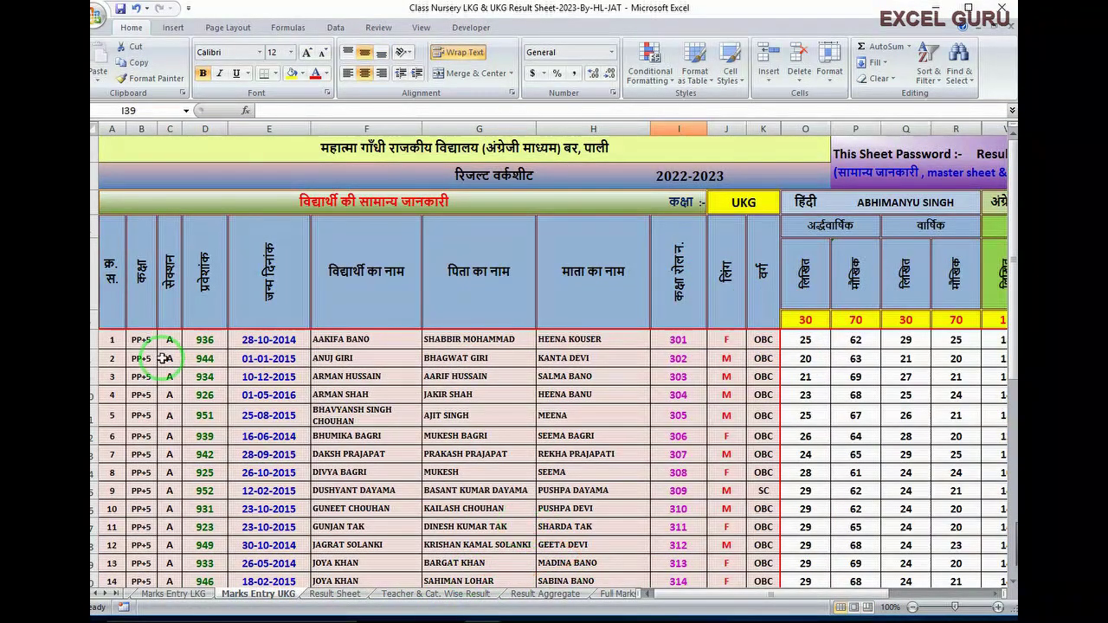
pyautogui.moveTo(195, 357); pyautogui.dragTo(317, 353)
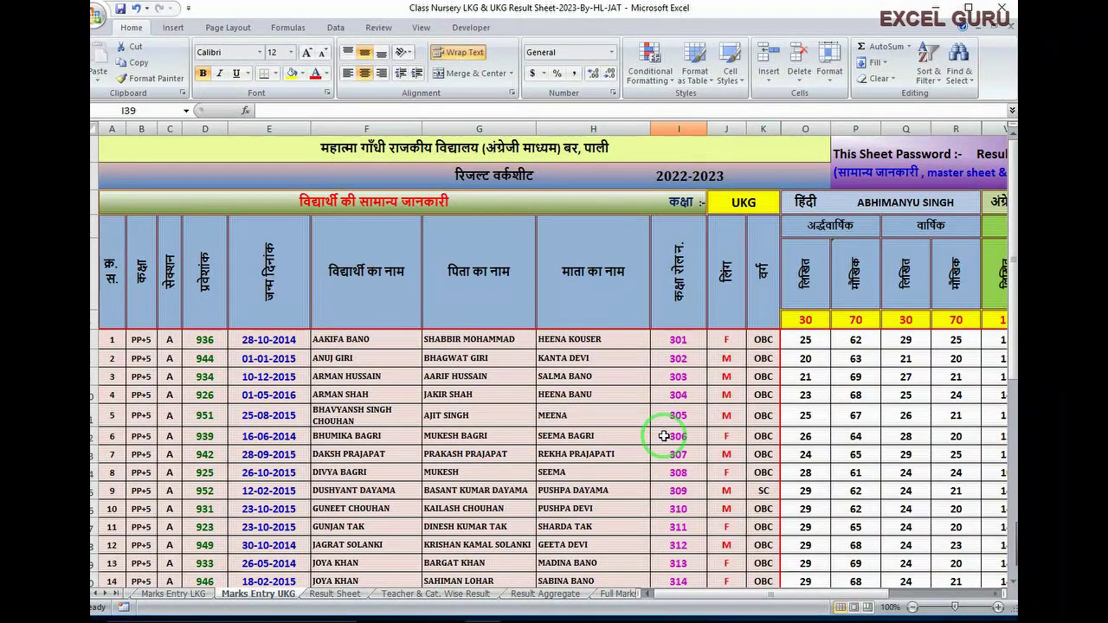
pyautogui.moveTo(667, 436); pyautogui.dragTo(294, 394)
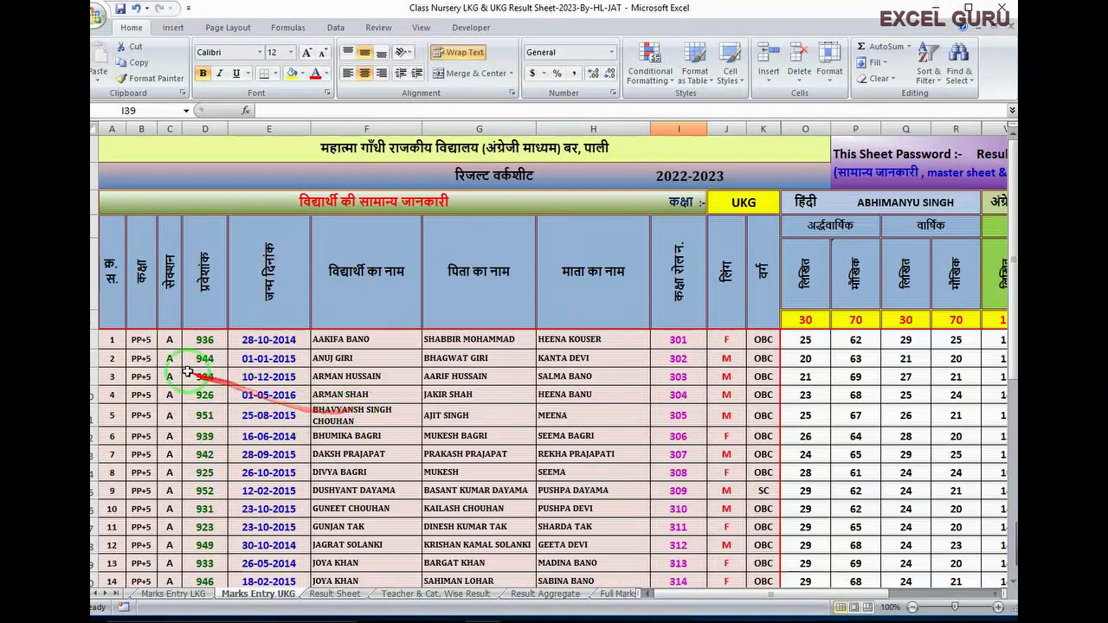
# - Copy columns A–K of student rows 1–14
pyautogui.moveTo(122, 339); pyautogui.dragTo(754, 580)
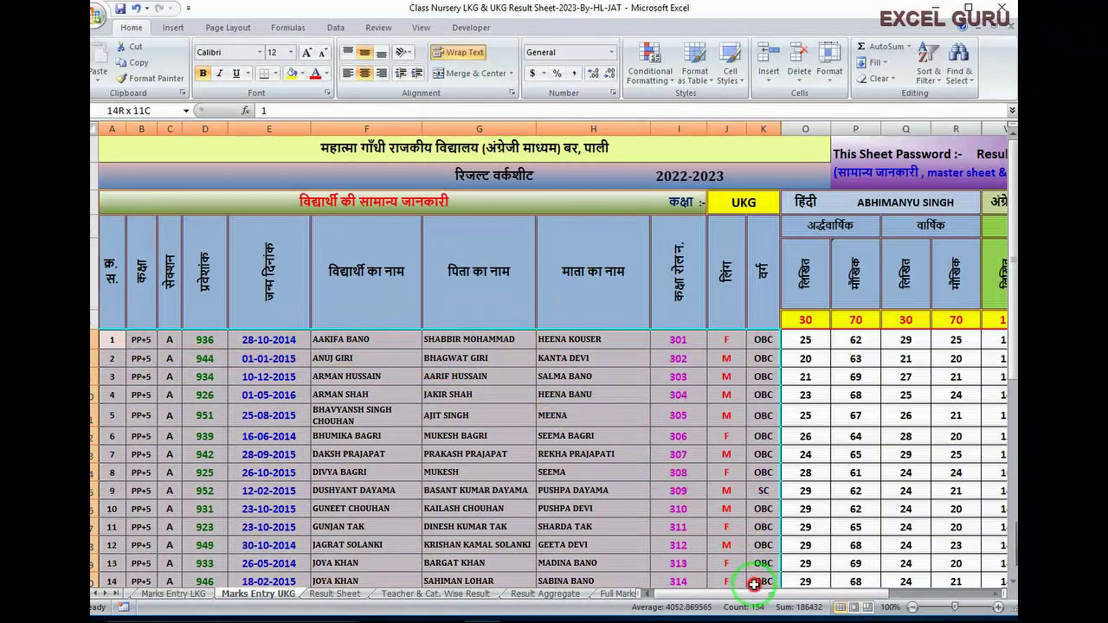
pyautogui.rightClick(142, 348)
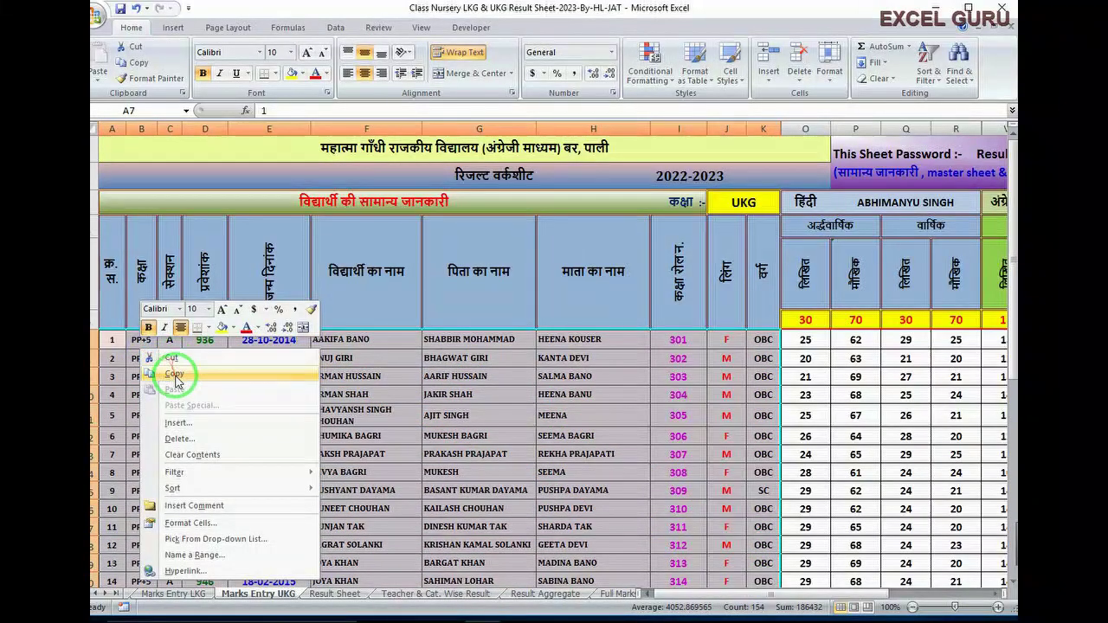
pyautogui.click(175, 373)
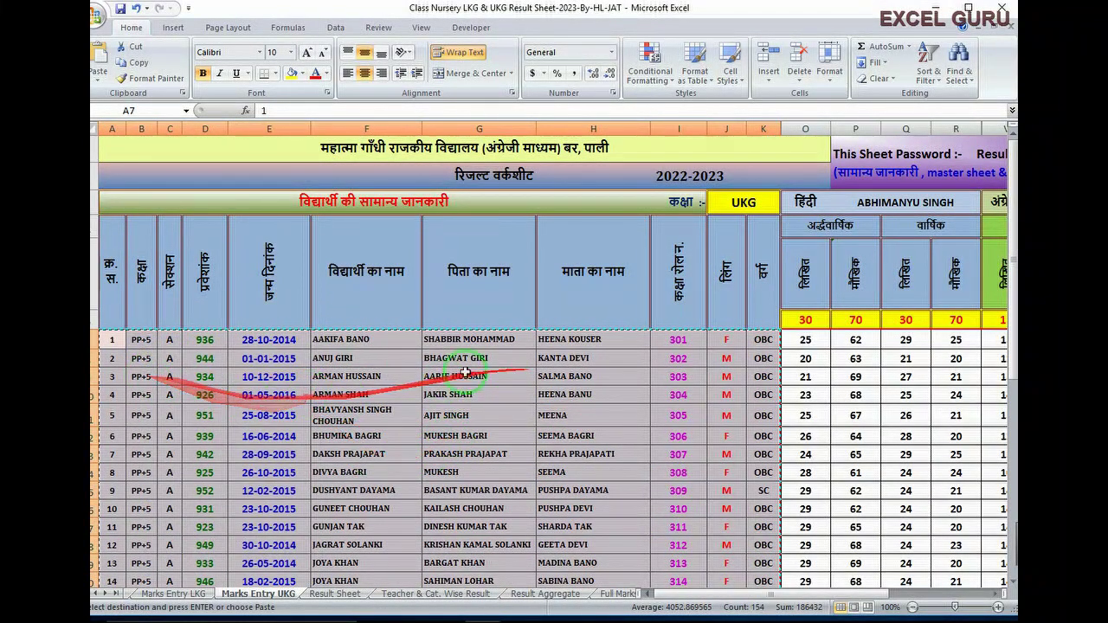
# - Paste the copied rows back over the same A–K range as values only
pyautogui.moveTo(116, 338); pyautogui.dragTo(755, 582)
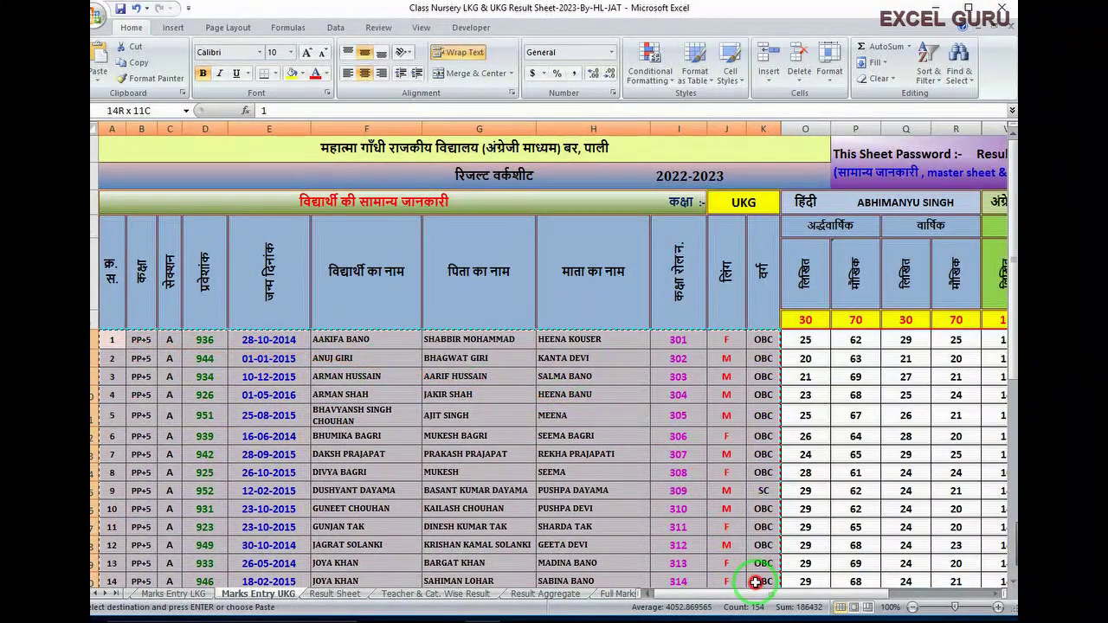
pyautogui.rightClick(151, 351)
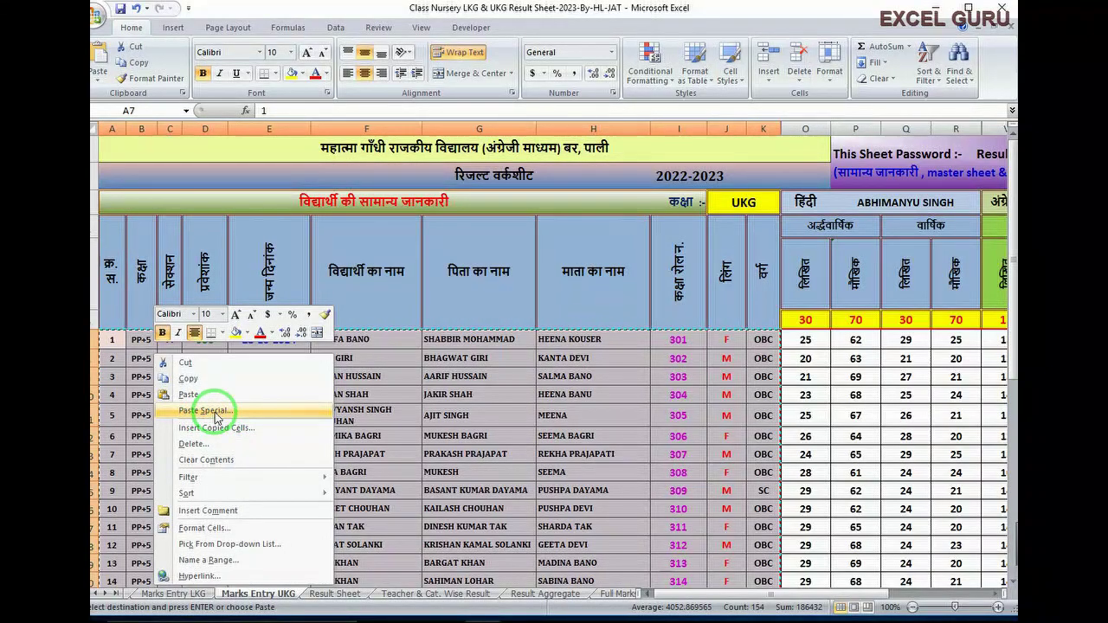
pyautogui.click(215, 413)
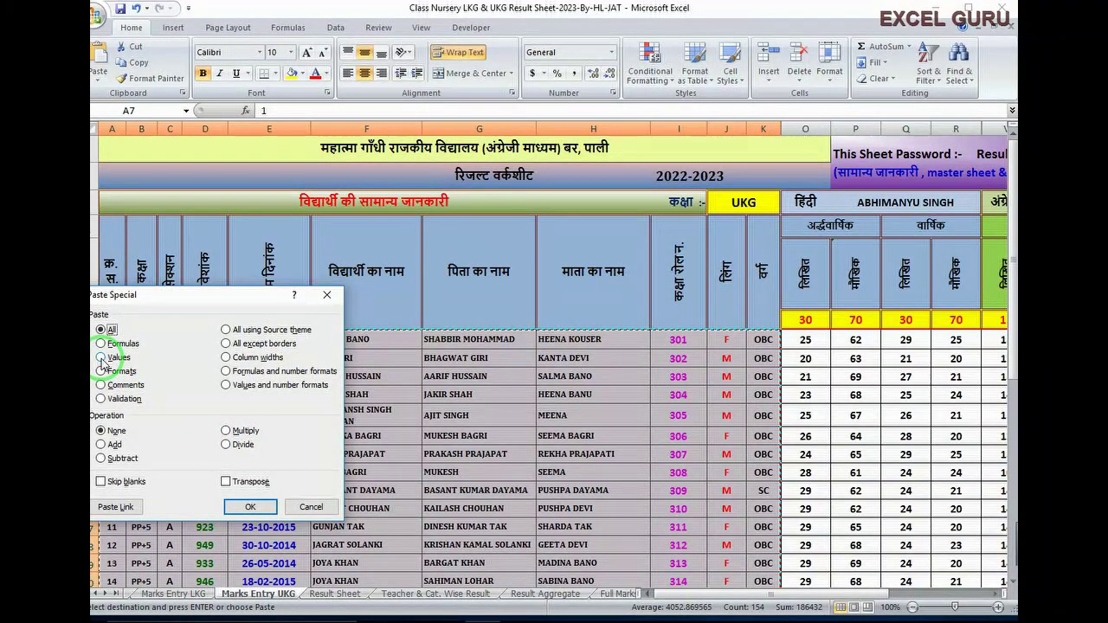
pyautogui.click(101, 357)
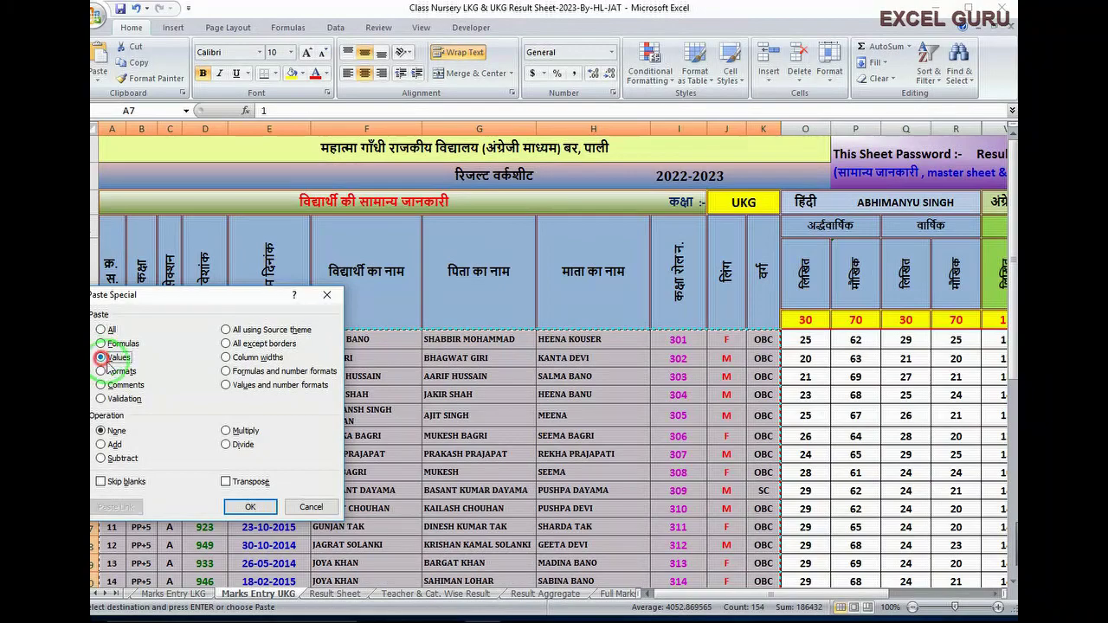
pyautogui.click(246, 507)
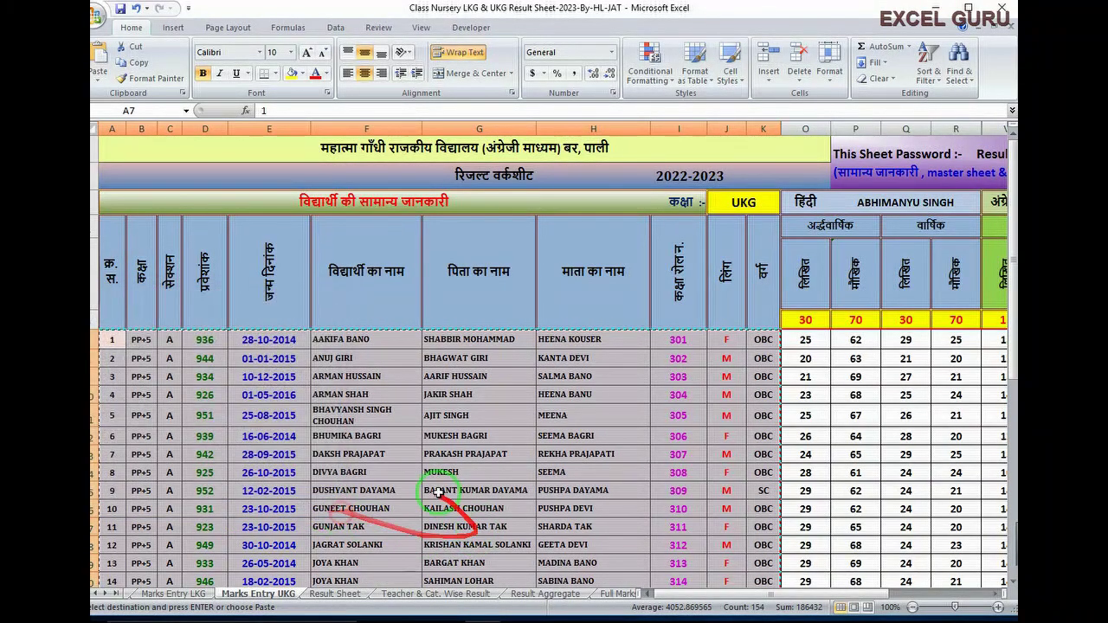
pyautogui.moveTo(459, 480); pyautogui.dragTo(552, 490)
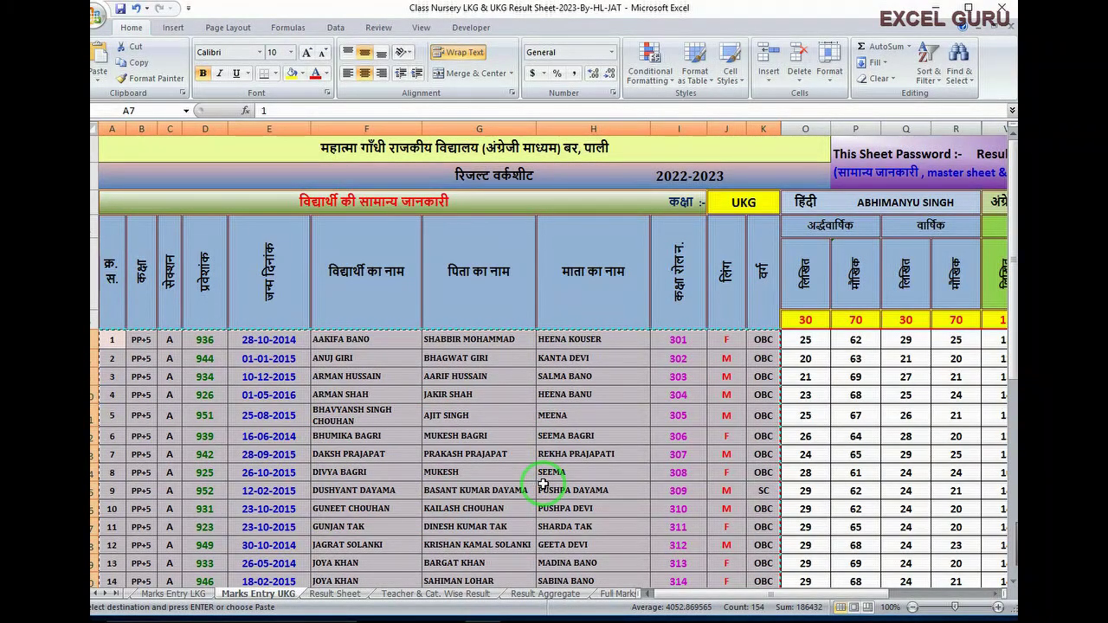
pyautogui.moveTo(513, 332); pyautogui.dragTo(616, 372)
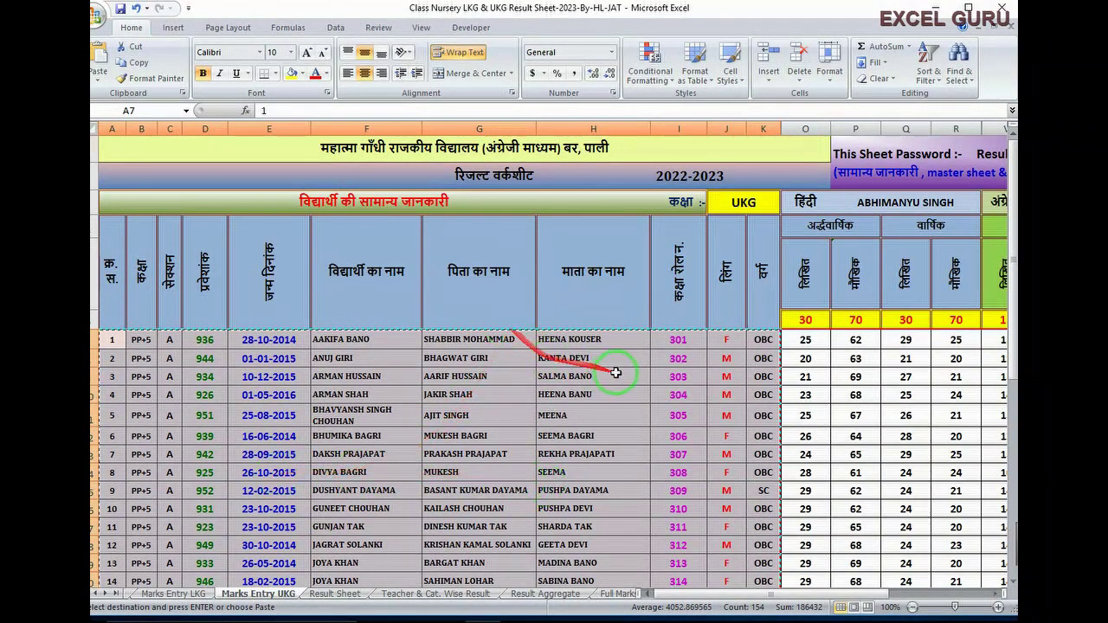
pyautogui.moveTo(697, 423); pyautogui.dragTo(274, 438)
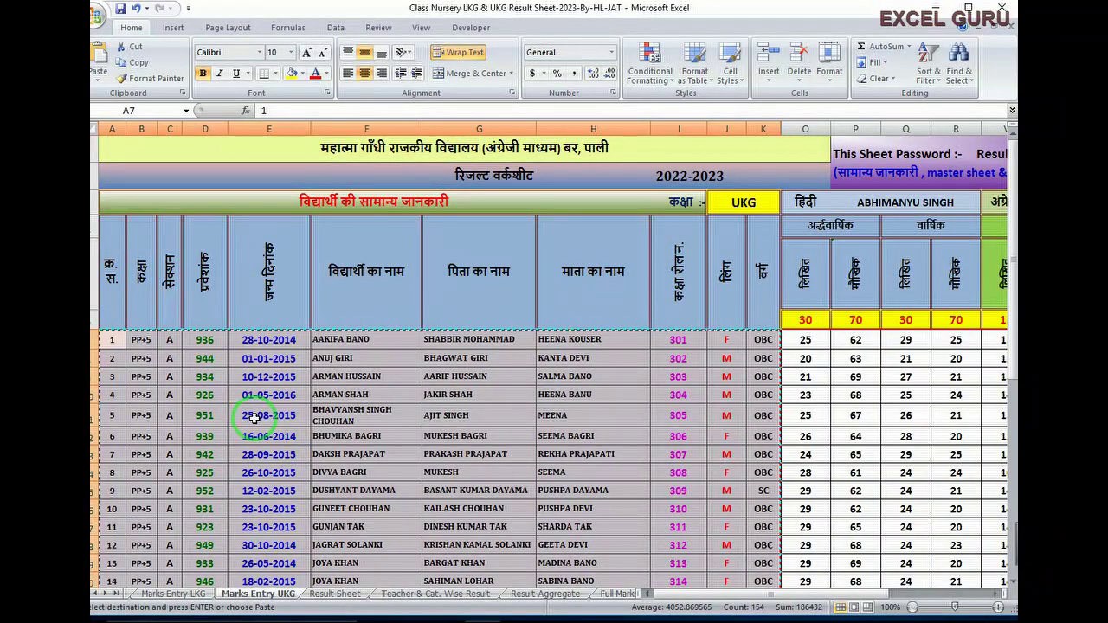
pyautogui.click(805, 490)
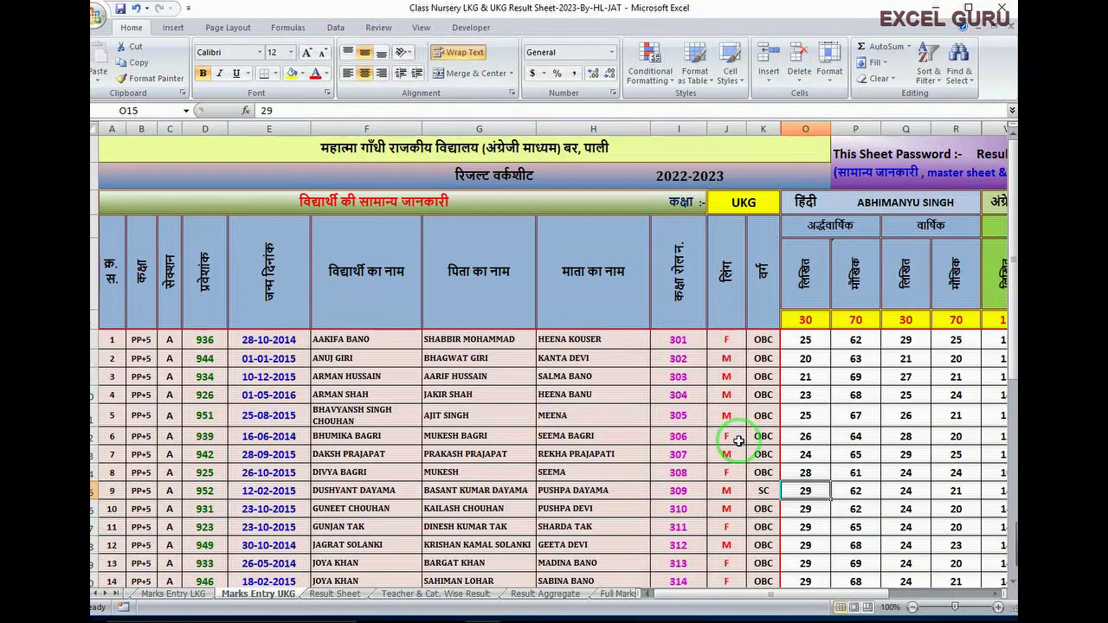